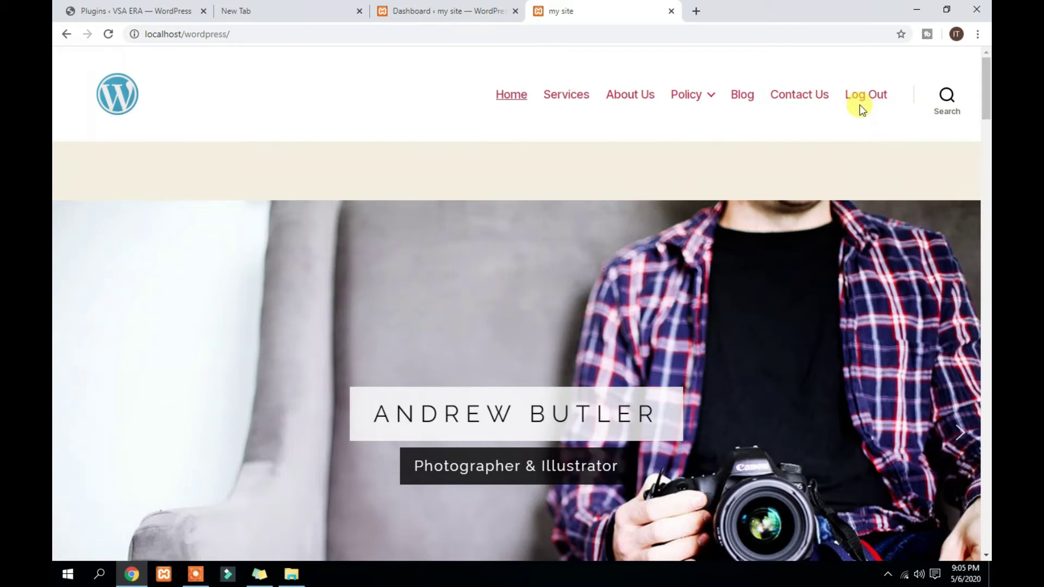
Search the dashboard's new plugins for "redirect" and activate the Peter's Login Redirect plugin.
left_click(412, 11)
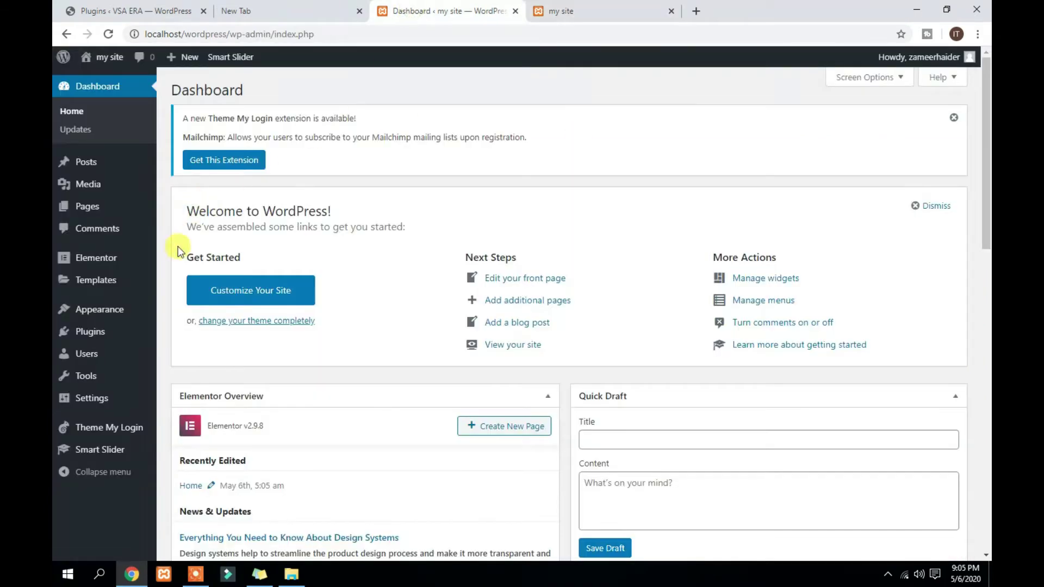
left_click(193, 354)
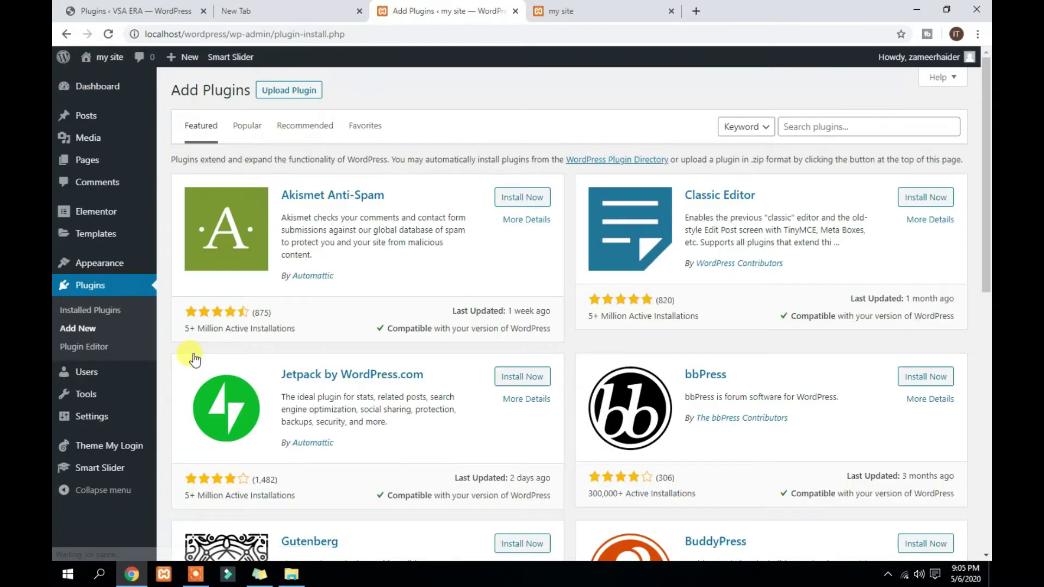
left_click(868, 124)
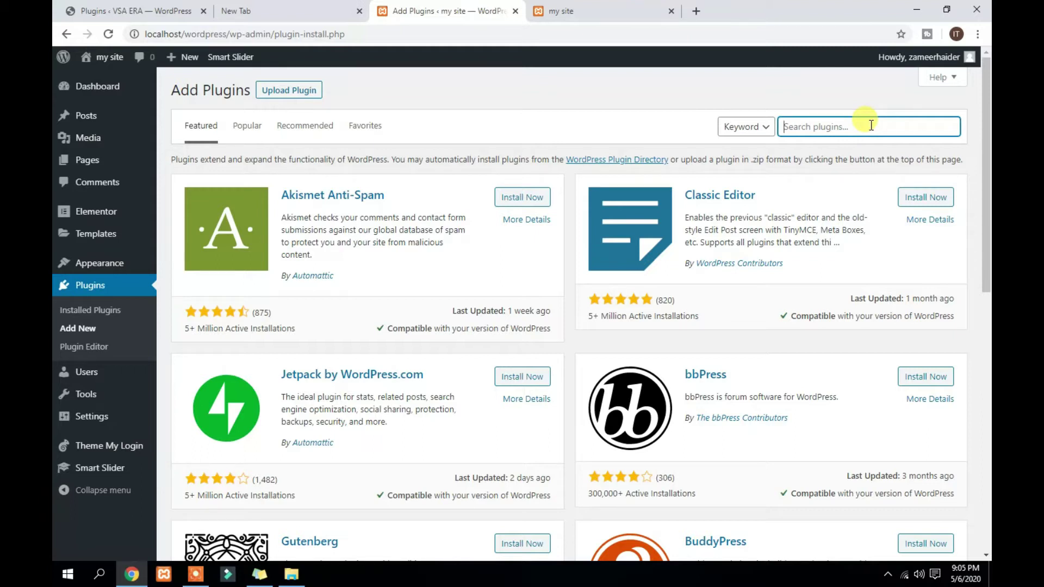
type("pe")
key("BackSpace")
key("BackSpace")
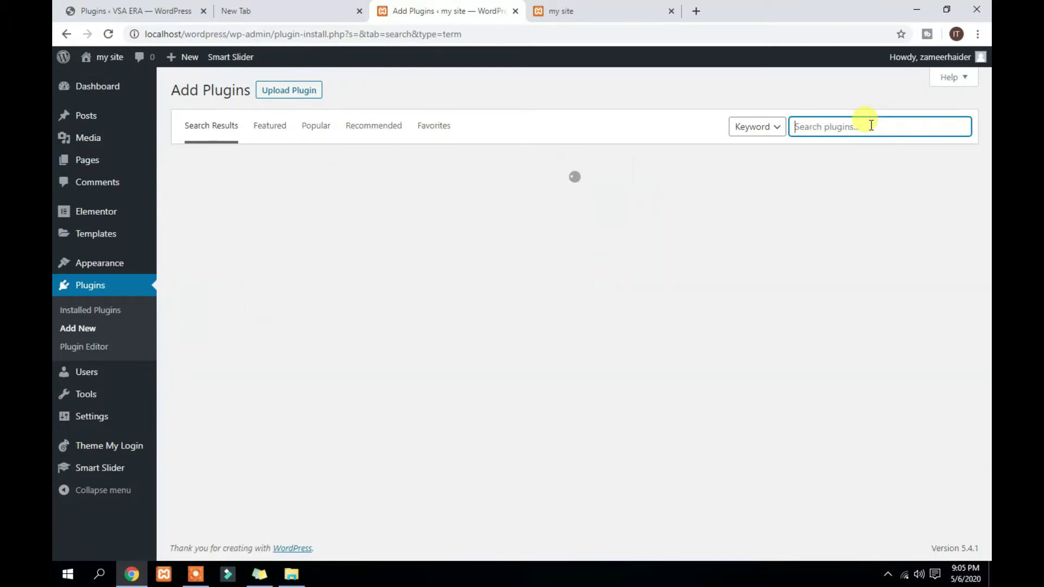
type("redirect")
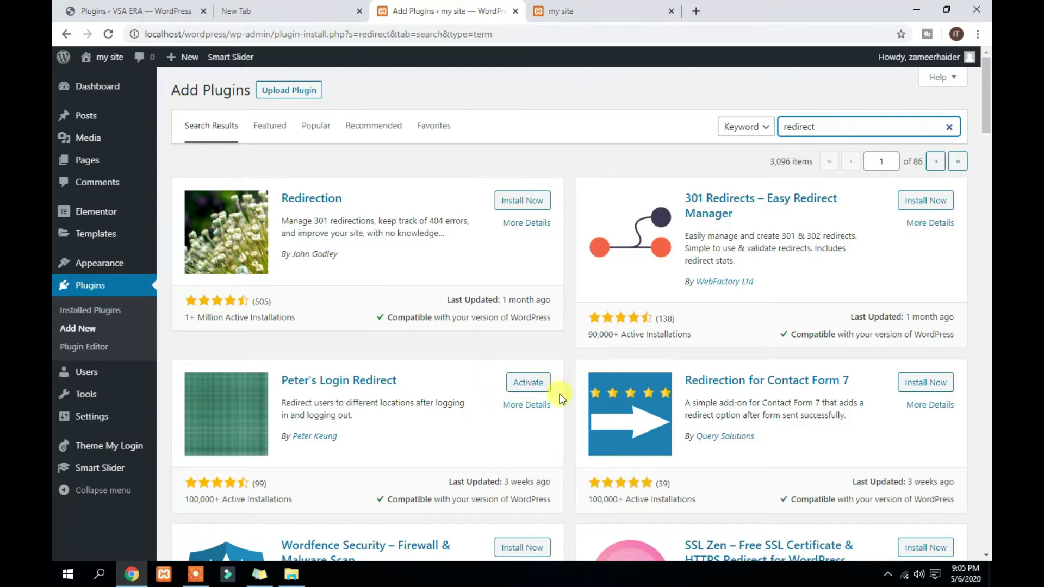
left_click(519, 384)
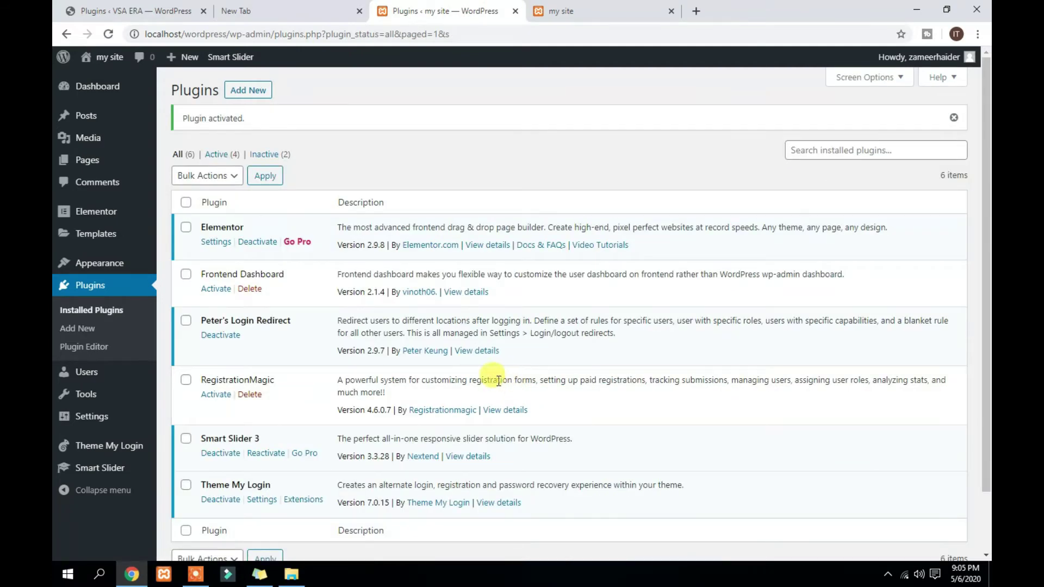
Open the Login/logout redirects settings and look over the redirect rule sections.
scroll(377, 389, "down", 2)
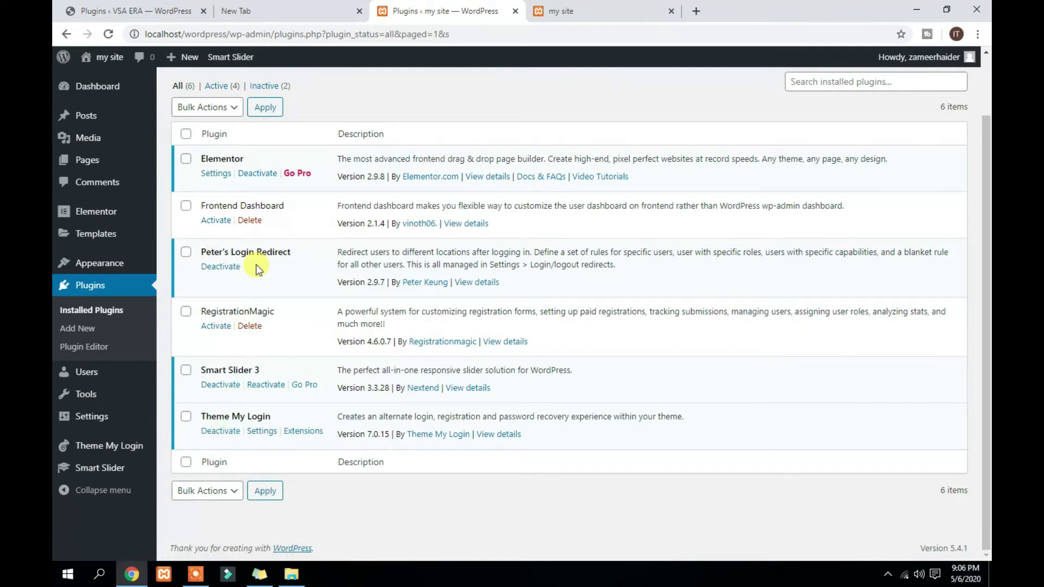
mouse_move(108, 418)
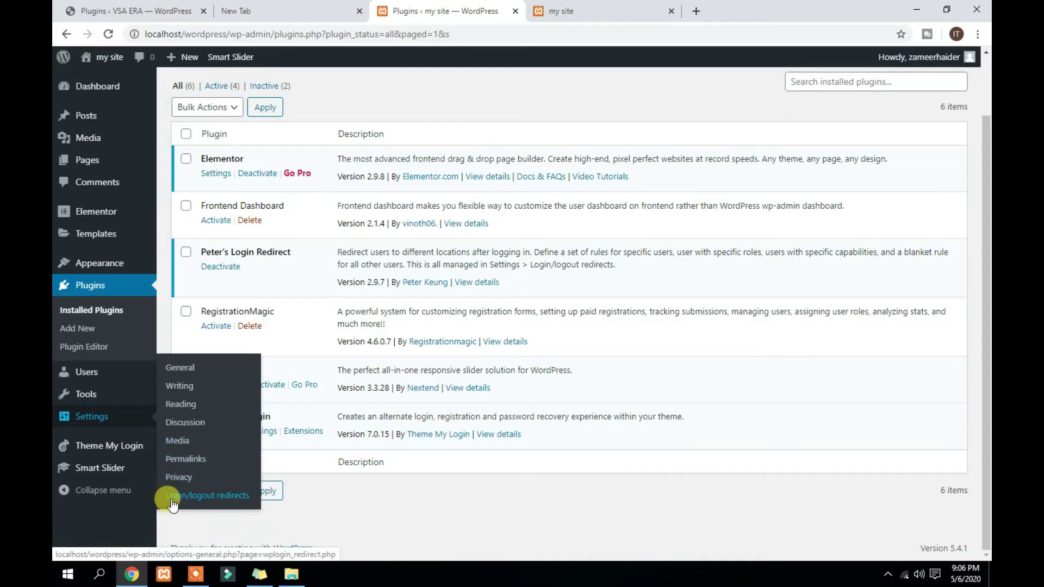
left_click(220, 496)
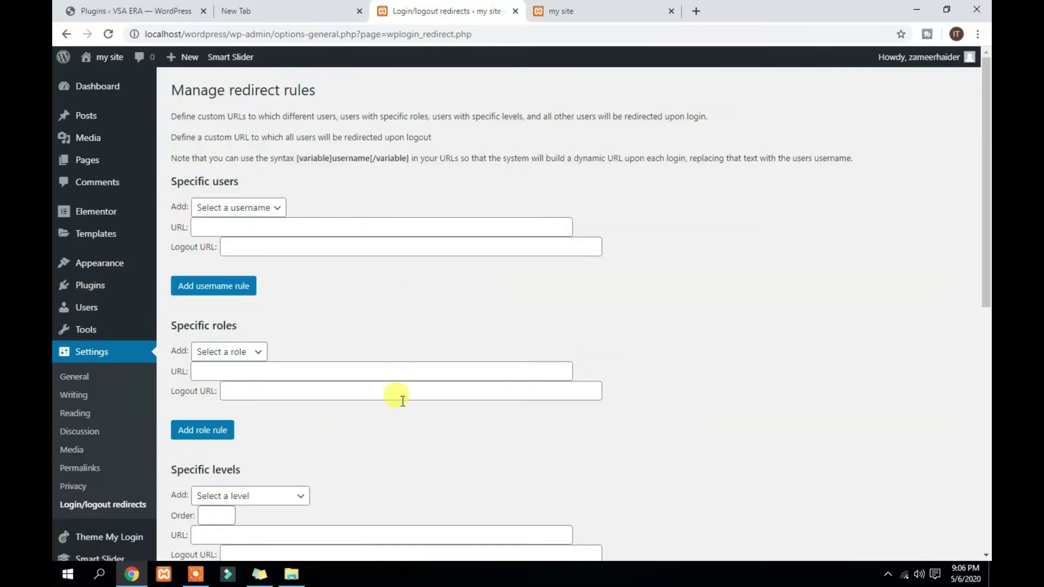
scroll(401, 397, "down", 4)
scroll(400, 403, "down", 2)
scroll(400, 397, "up", 6)
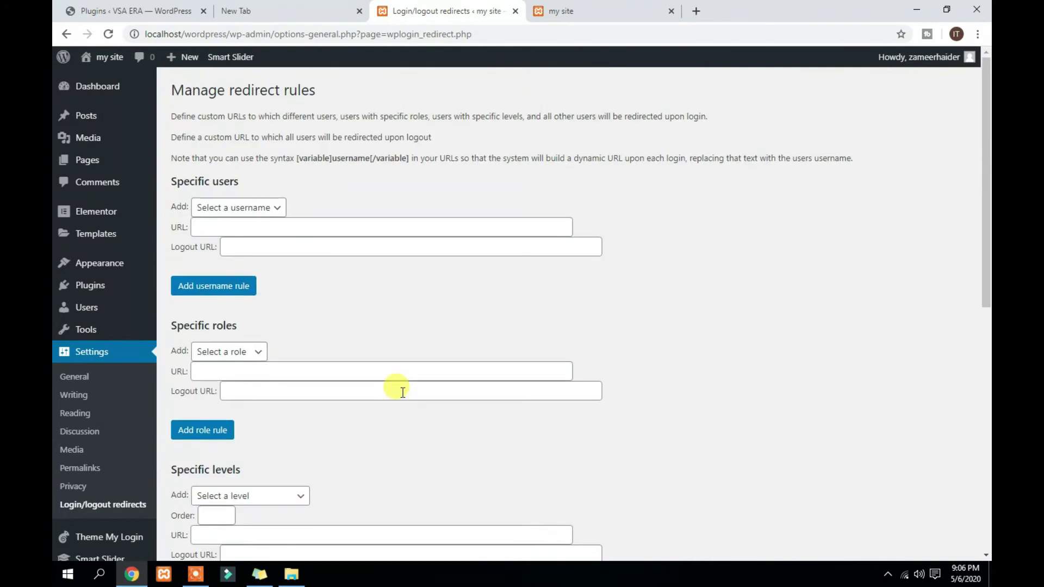
Examine the choices offered for specific users, roles and levels, plus the all-other-users and post-registration redirect sections.
left_click(274, 215)
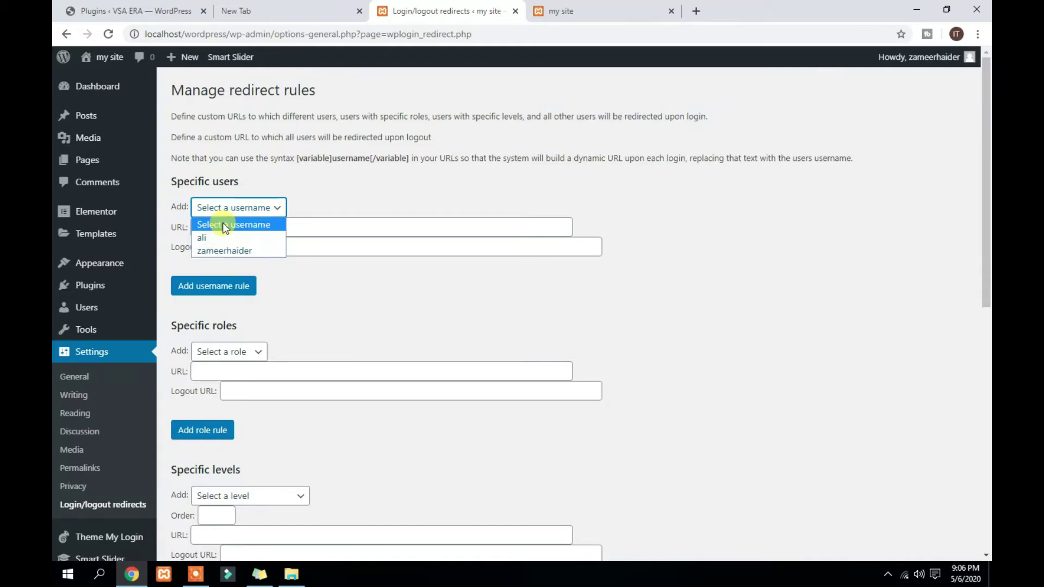
left_click(320, 306)
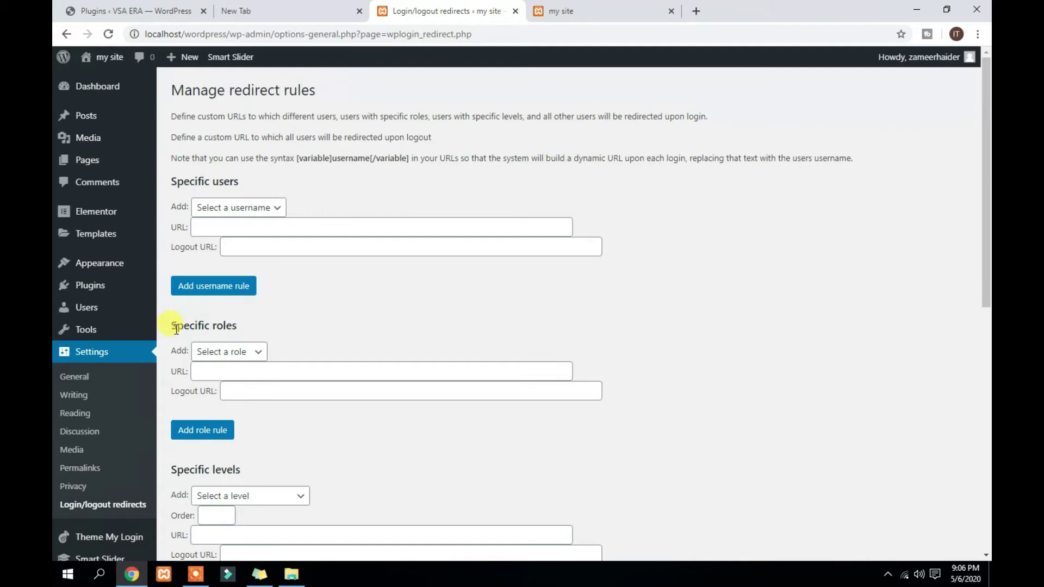
left_click(257, 351)
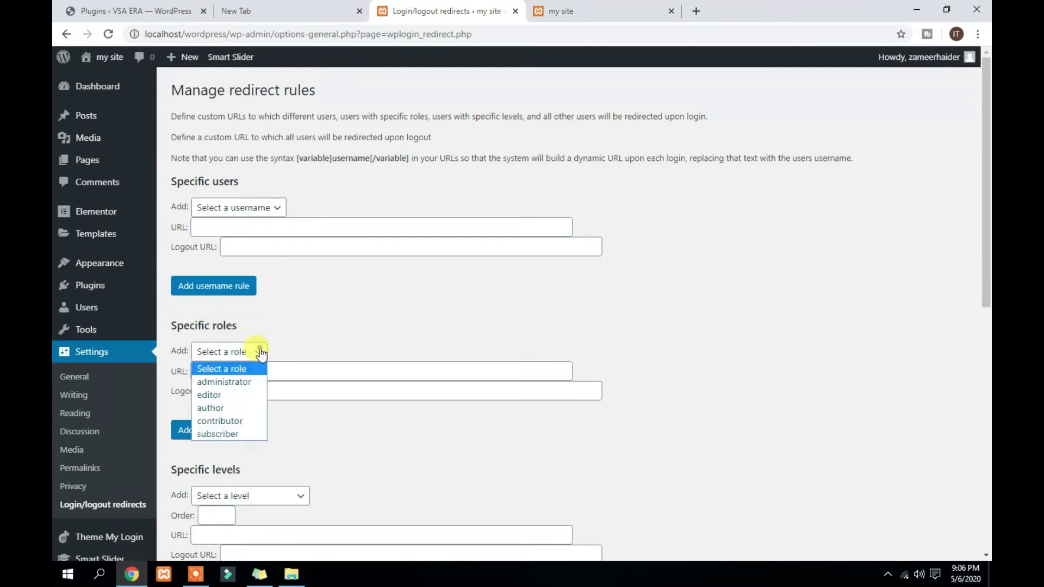
left_click(357, 433)
scroll(354, 429, "down", 2)
scroll(347, 424, "down", 1)
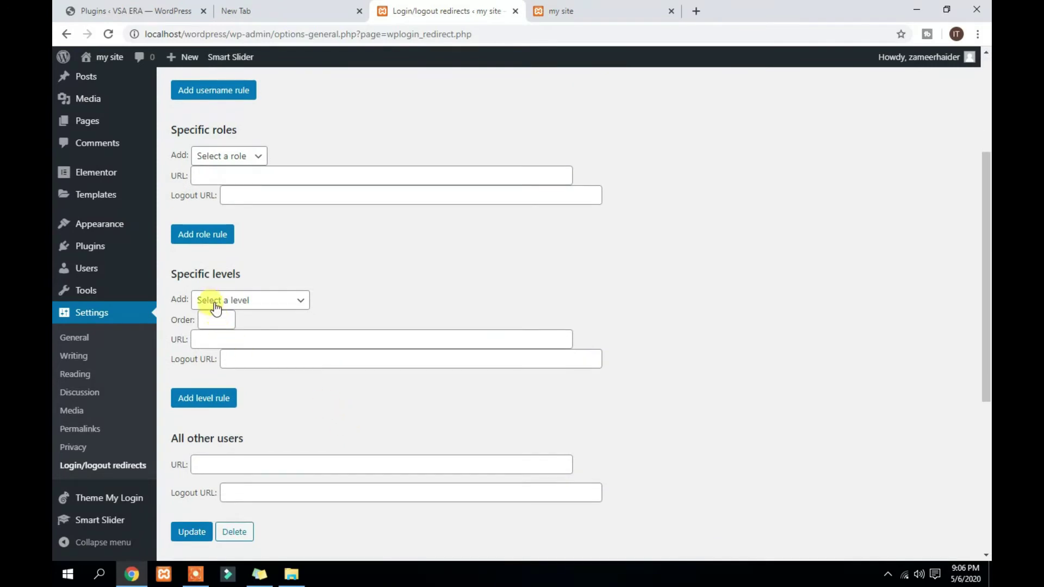
left_click(298, 303)
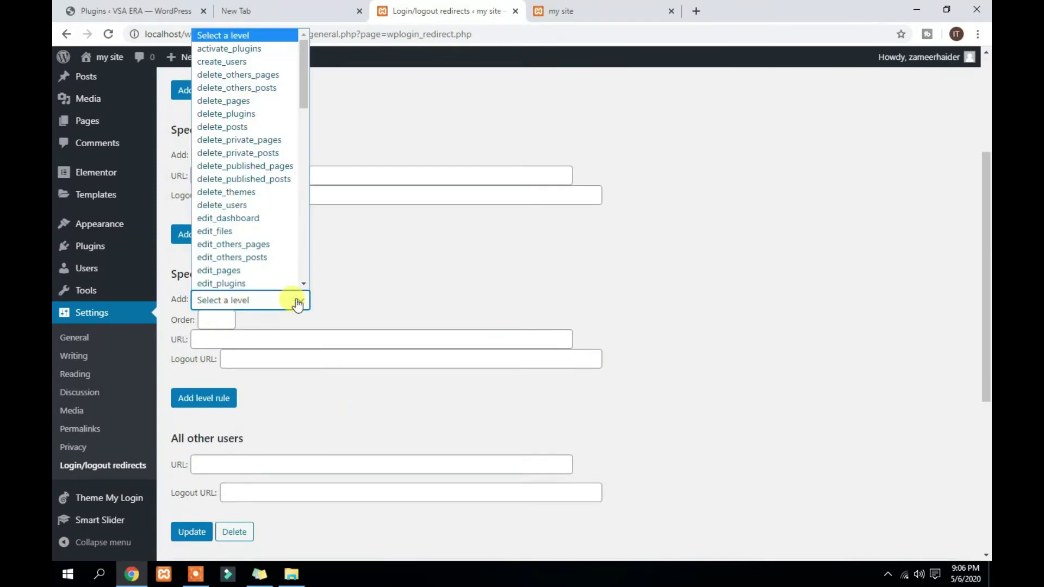
left_click(297, 304)
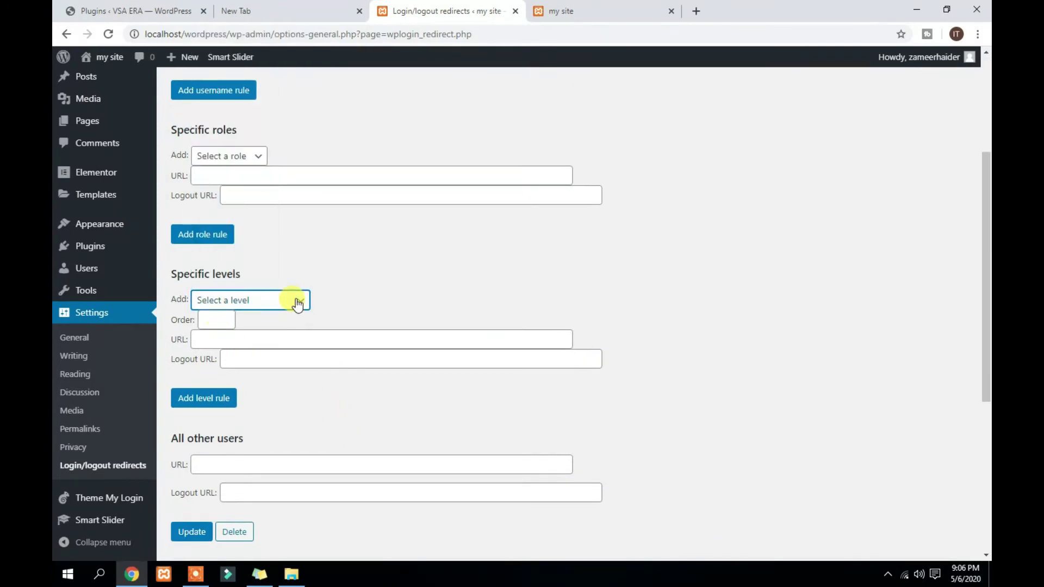
left_click(298, 303)
scroll(283, 272, "down", 1)
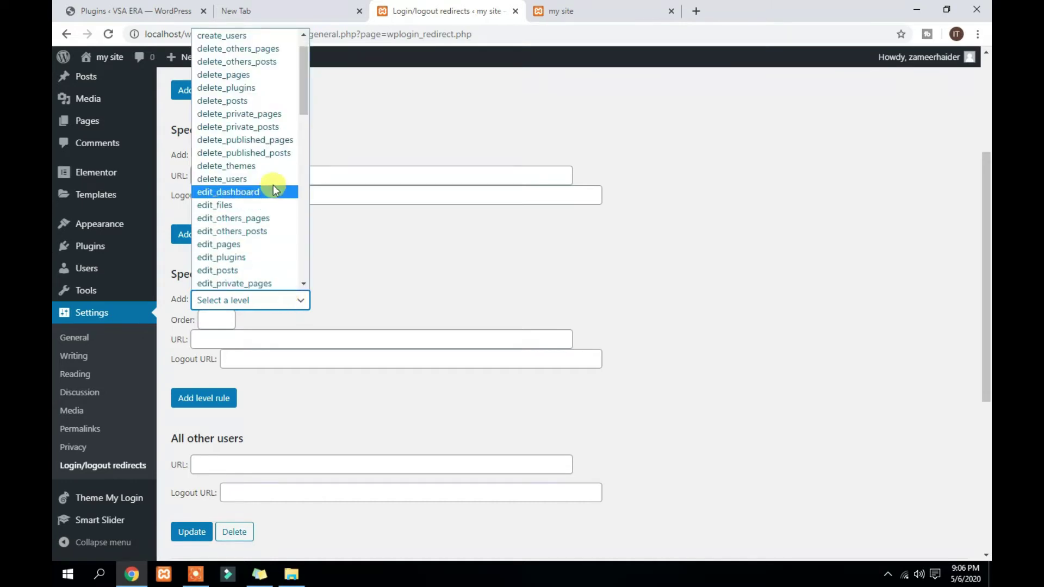
left_click(409, 231)
scroll(411, 235, "down", 4)
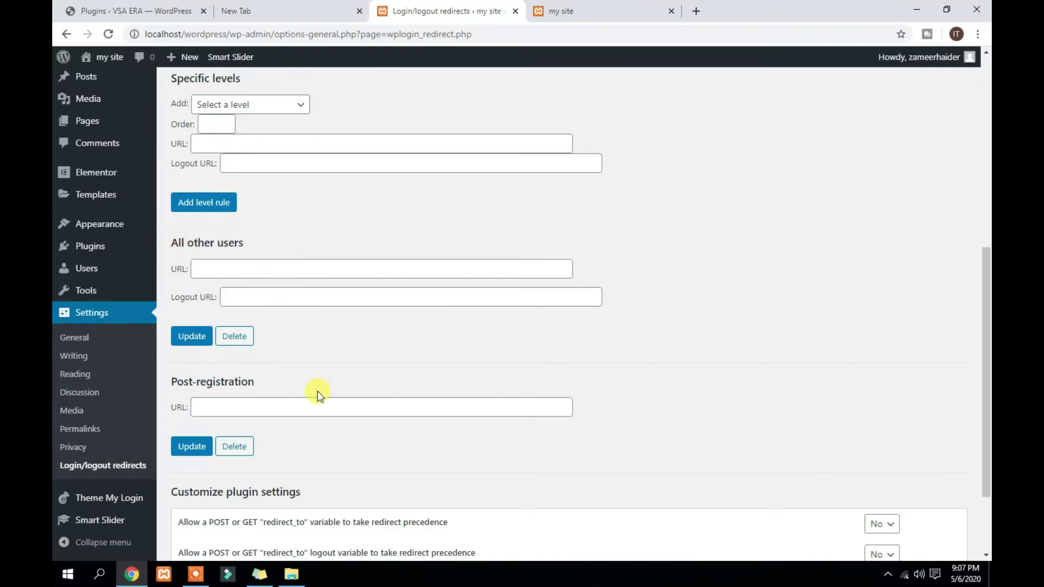
scroll(321, 396, "up", 7)
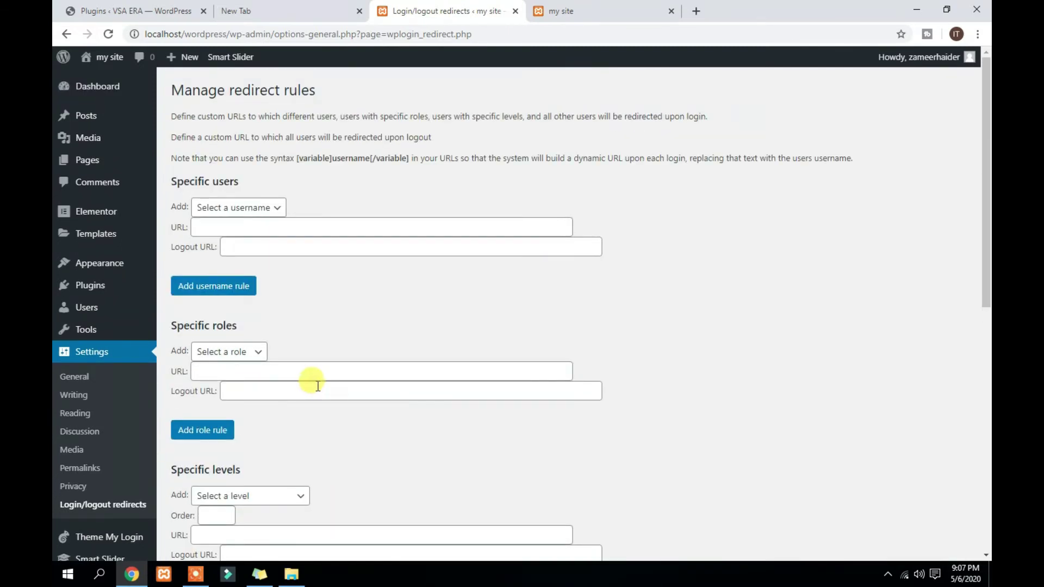
Check the membership and new user default role in the General settings, and return to the login/logout redirect rules.
left_click(70, 380)
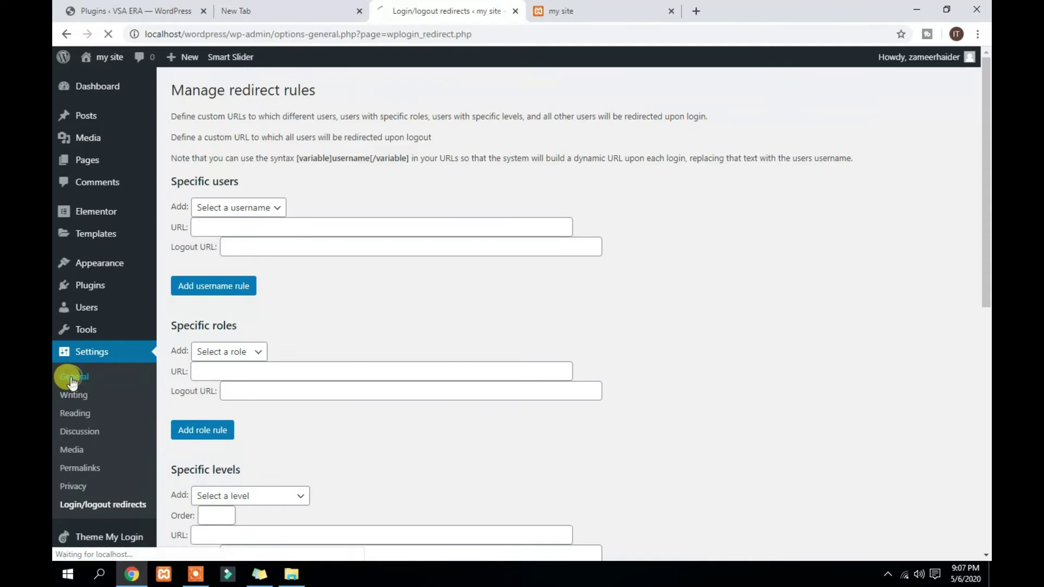
scroll(415, 312, "down", 4)
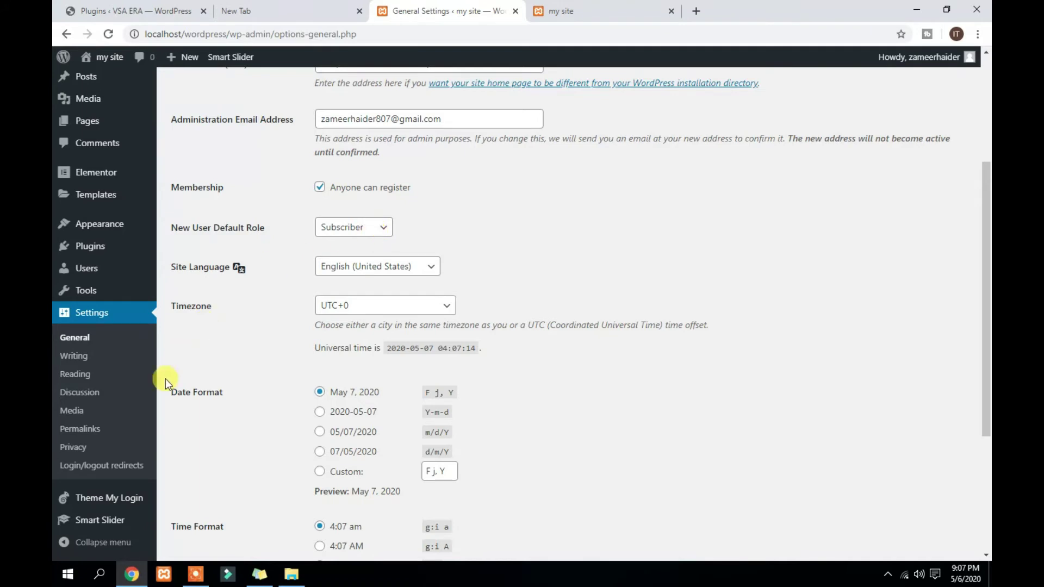
left_click(108, 465)
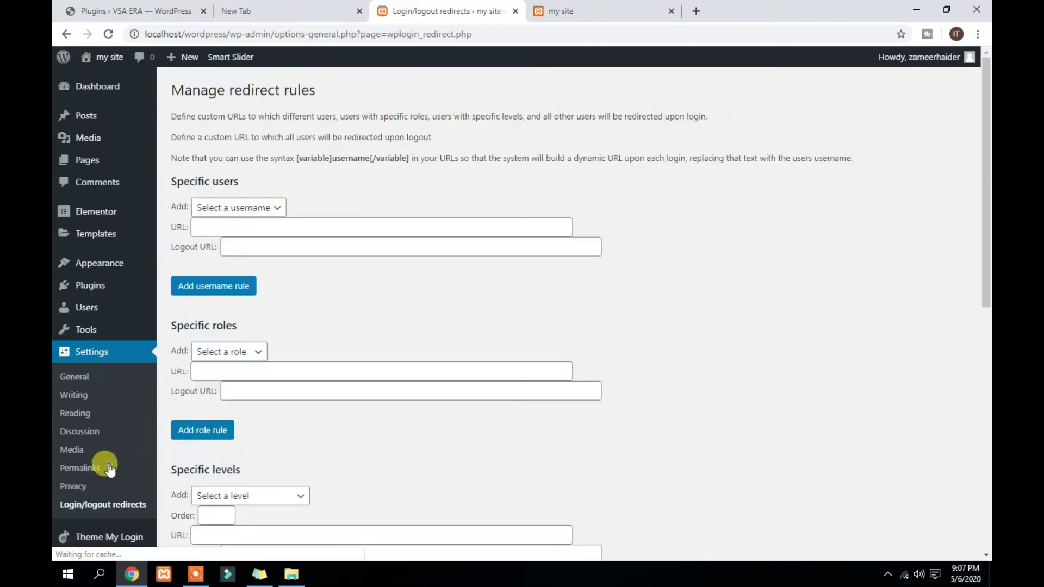
Choose subscriber as the role for a new rule under Specific roles.
scroll(358, 302, "down", 2)
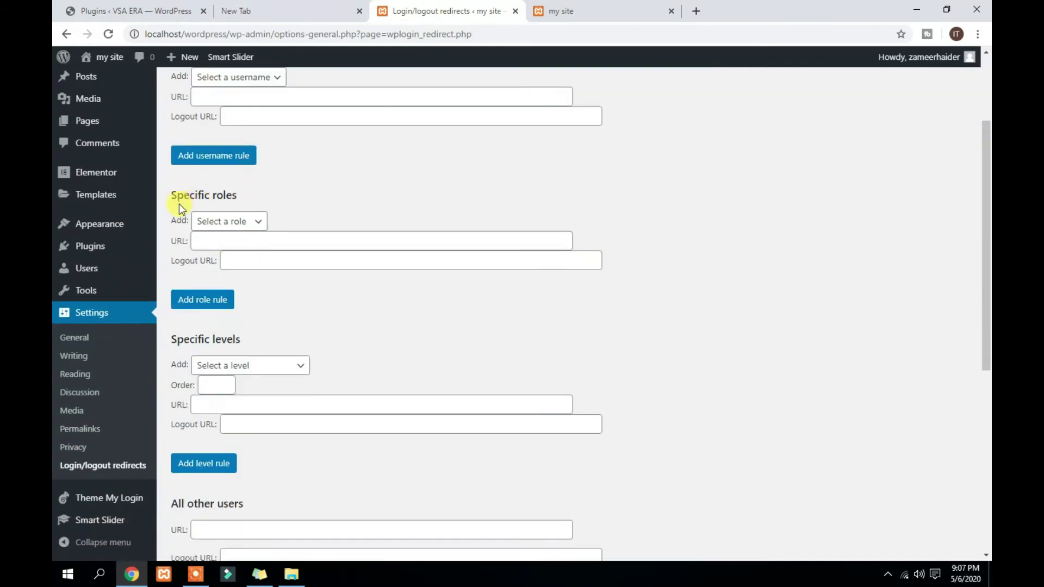
left_click(258, 223)
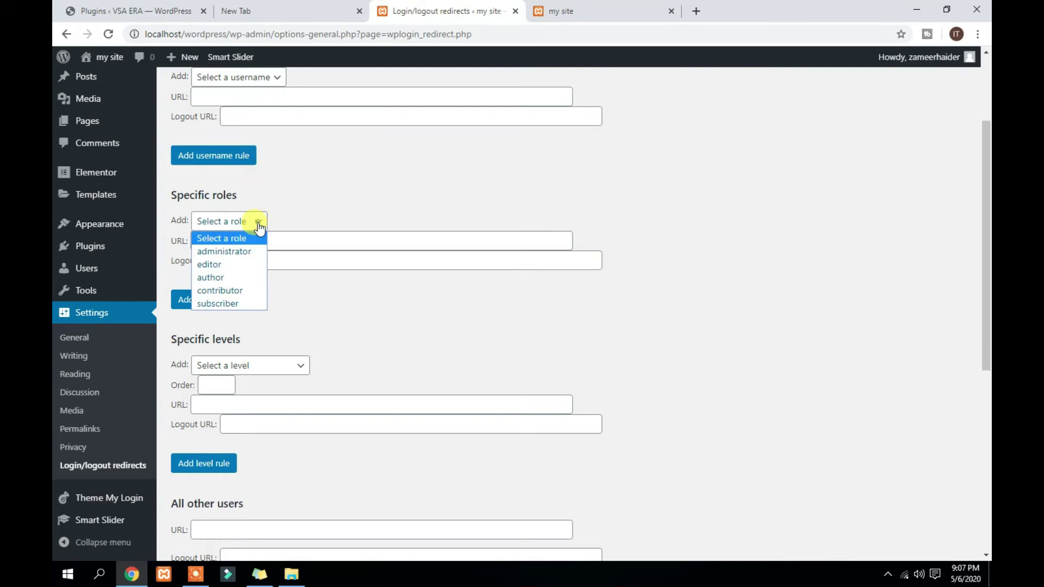
left_click(247, 303)
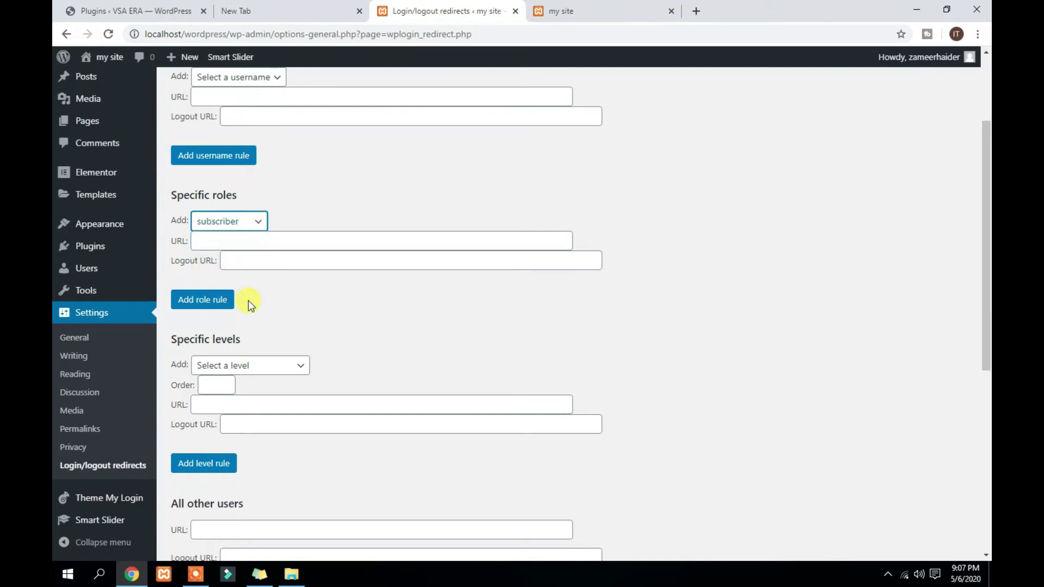
left_click(255, 299)
left_click(560, 11)
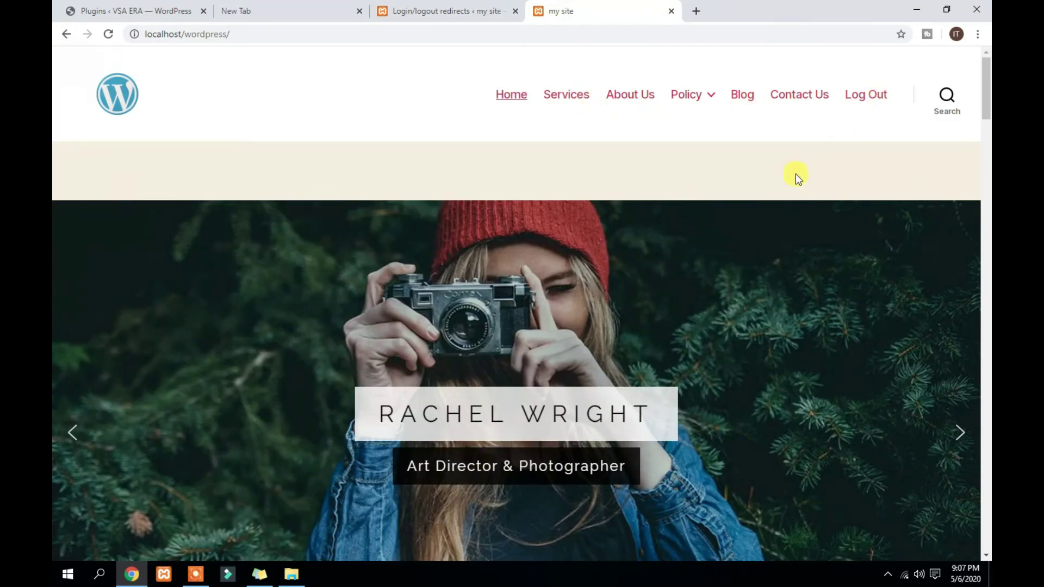
left_click(247, 36)
left_click_drag(247, 36, 133, 41)
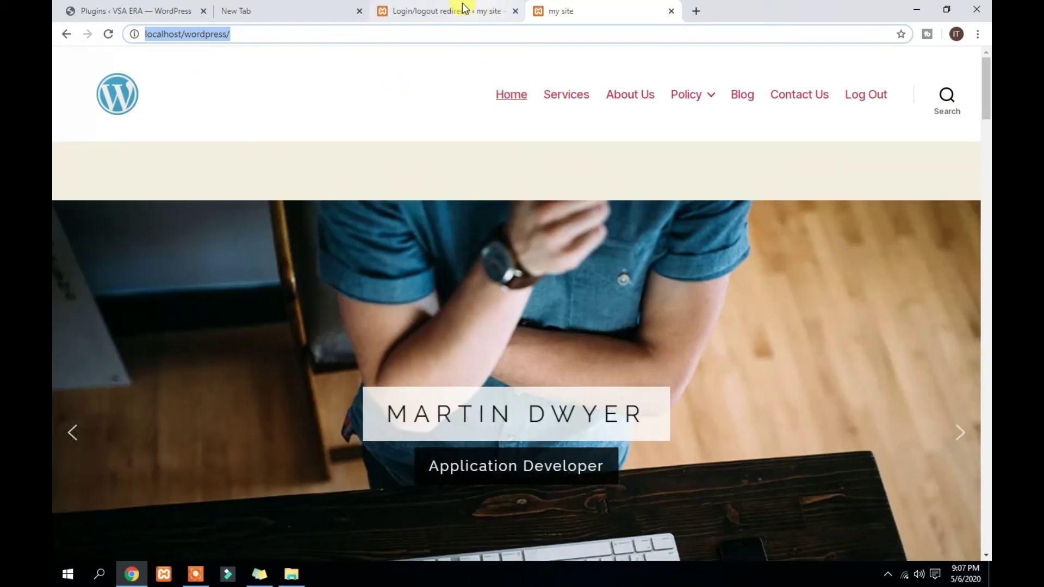
left_click(463, 7)
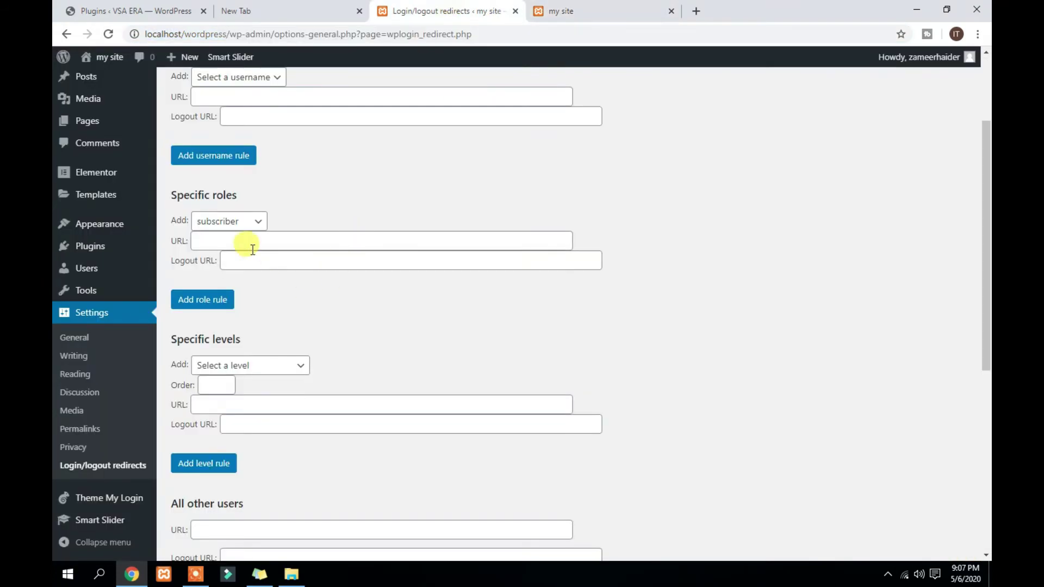
left_click(253, 242)
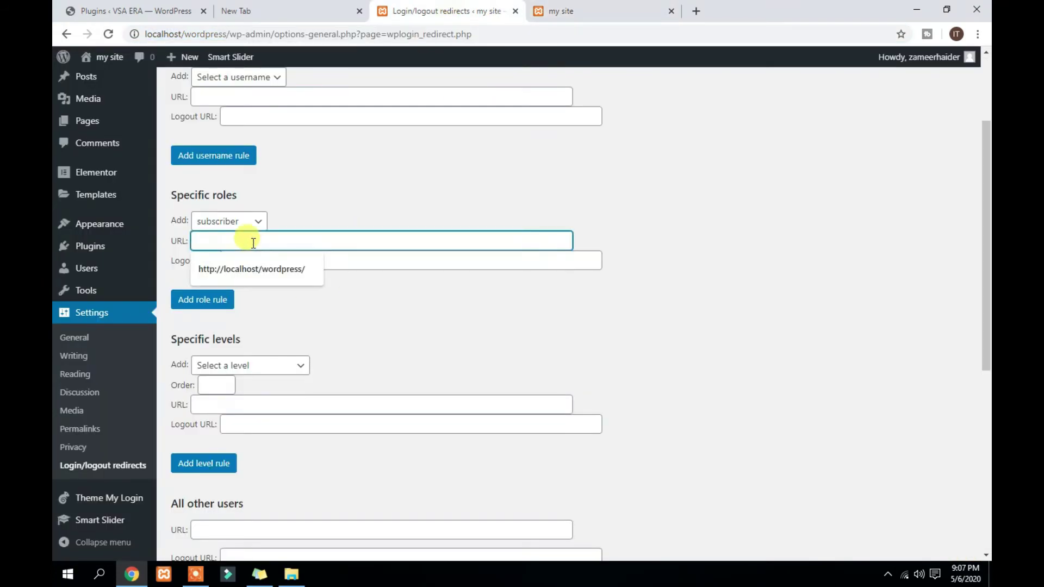
key("Down")
key("Return")
left_click(324, 276)
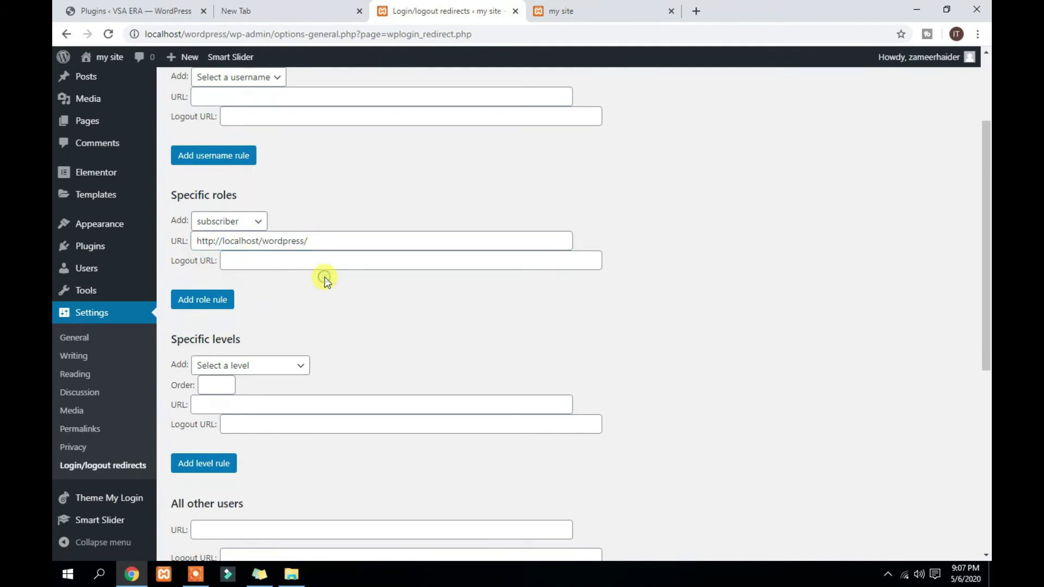
left_click(614, 13)
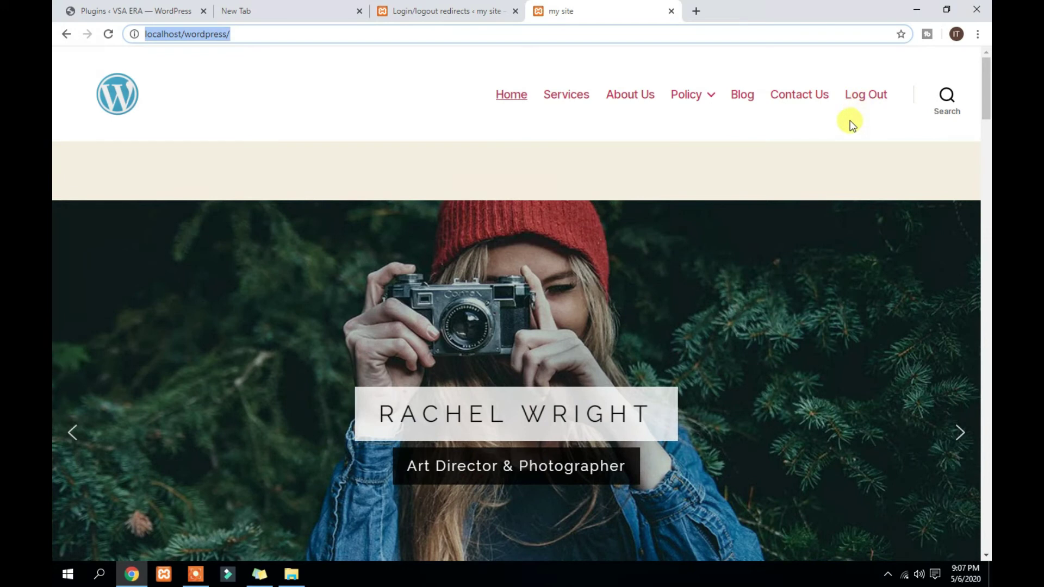
left_click(625, 99)
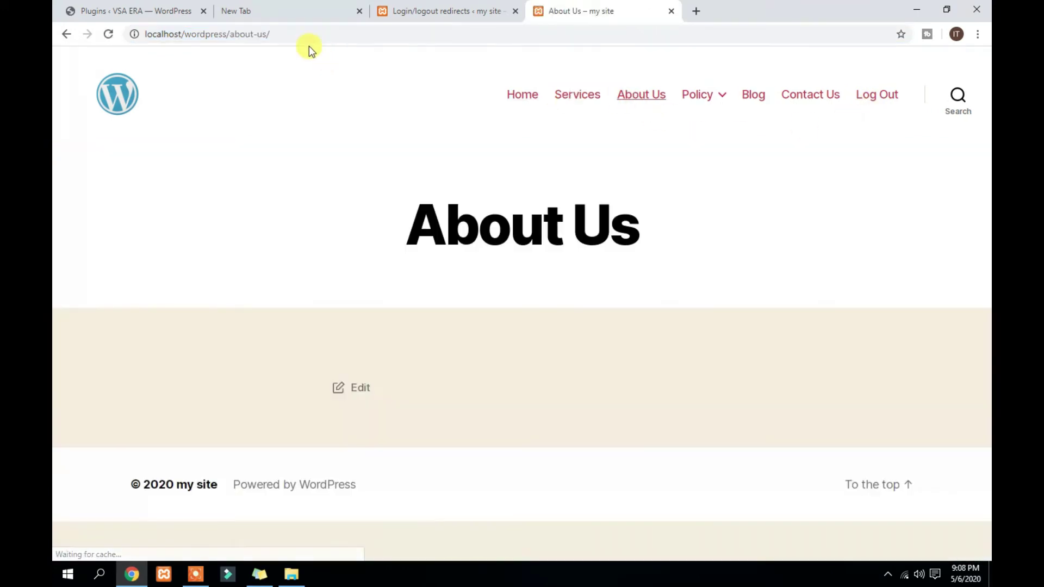
left_click(300, 34)
key("ctrl+c")
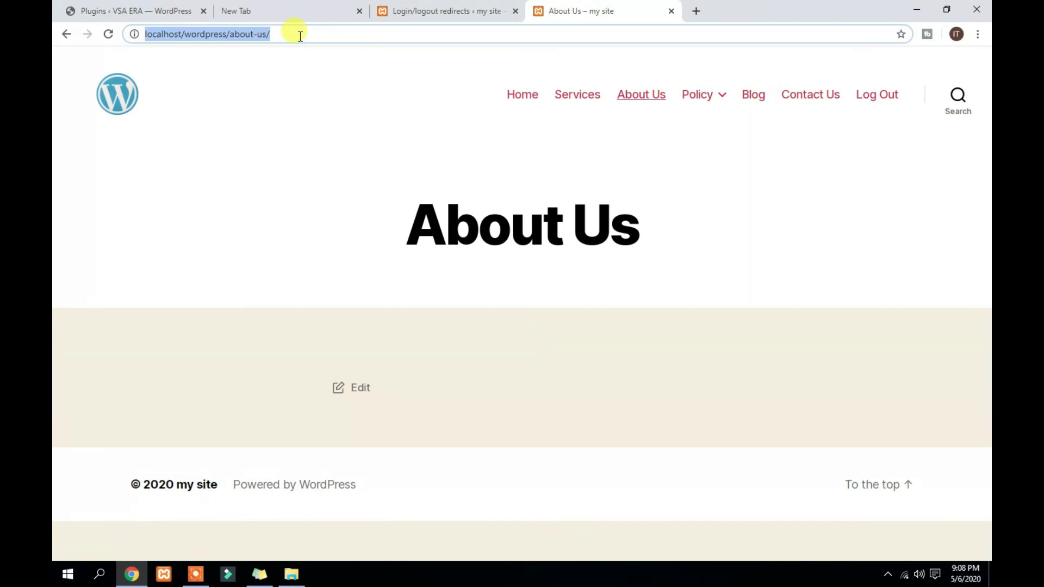
left_click(455, 8)
left_click(310, 261)
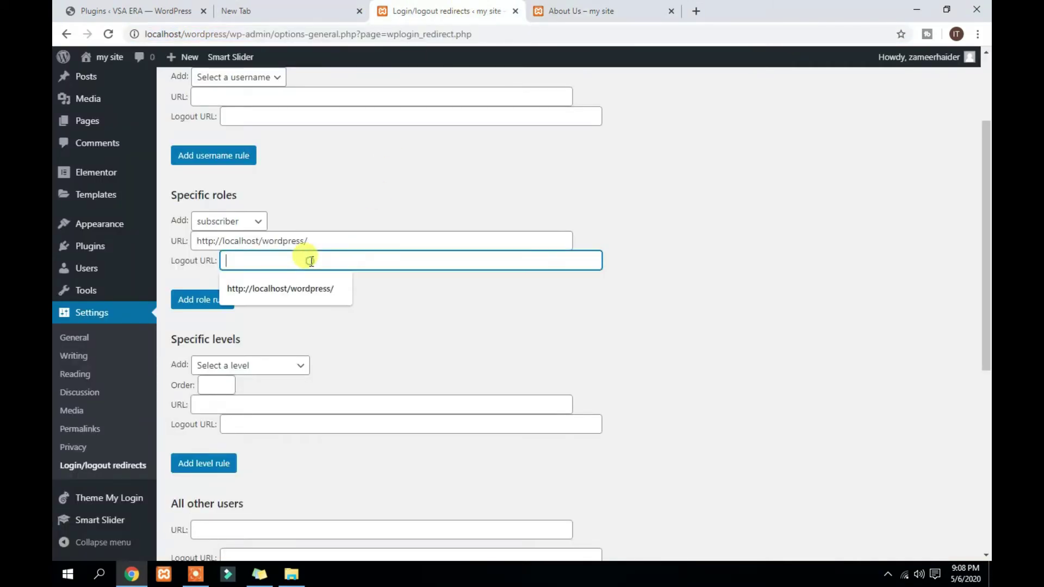
key("ctrl+v")
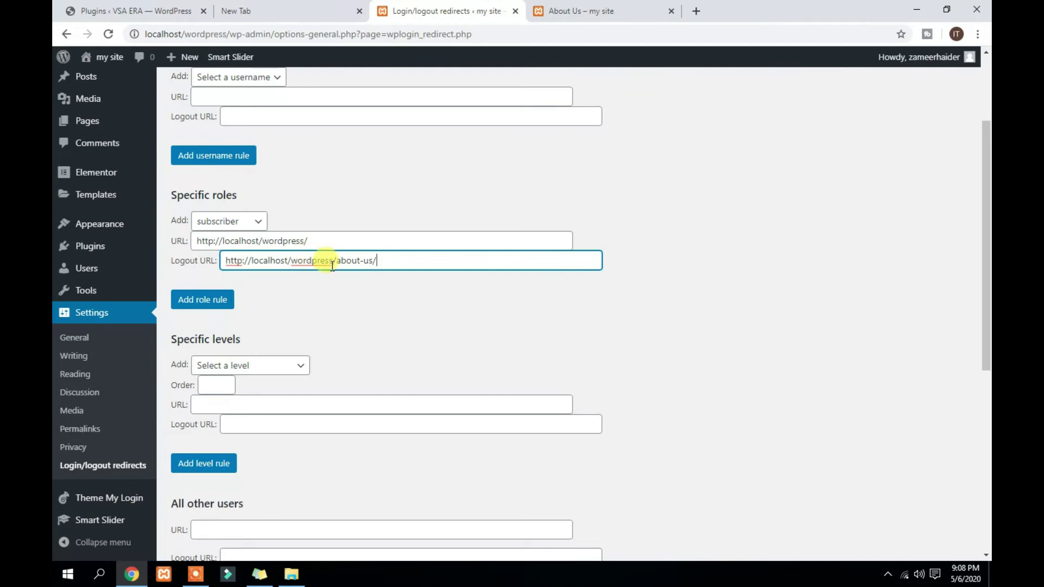
Add the subscriber role rule with its login and logout URLs to the redirect rules.
scroll(296, 316, "down", 3)
scroll(290, 326, "down", 4)
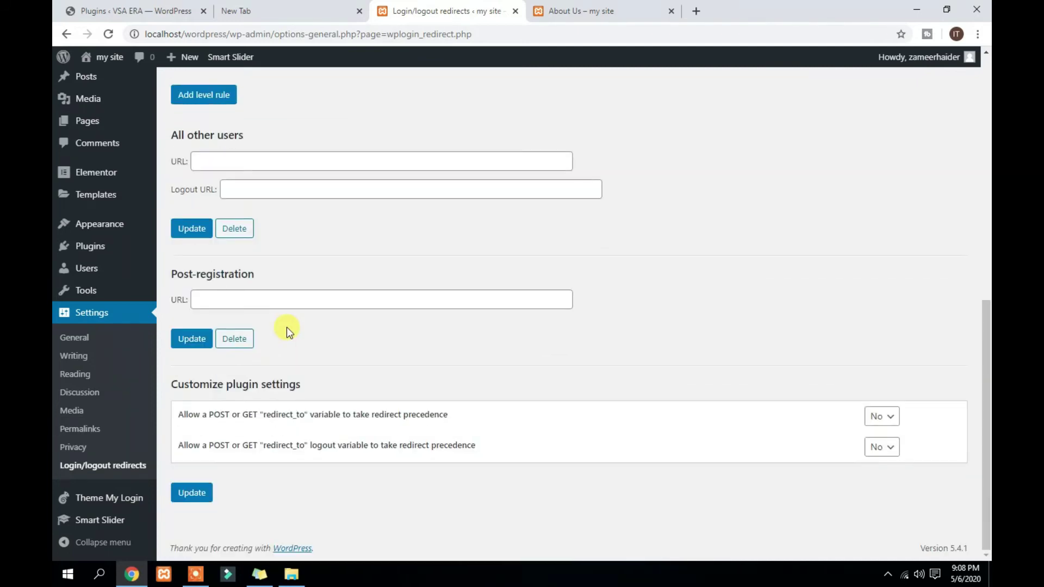
scroll(286, 327, "up", 6)
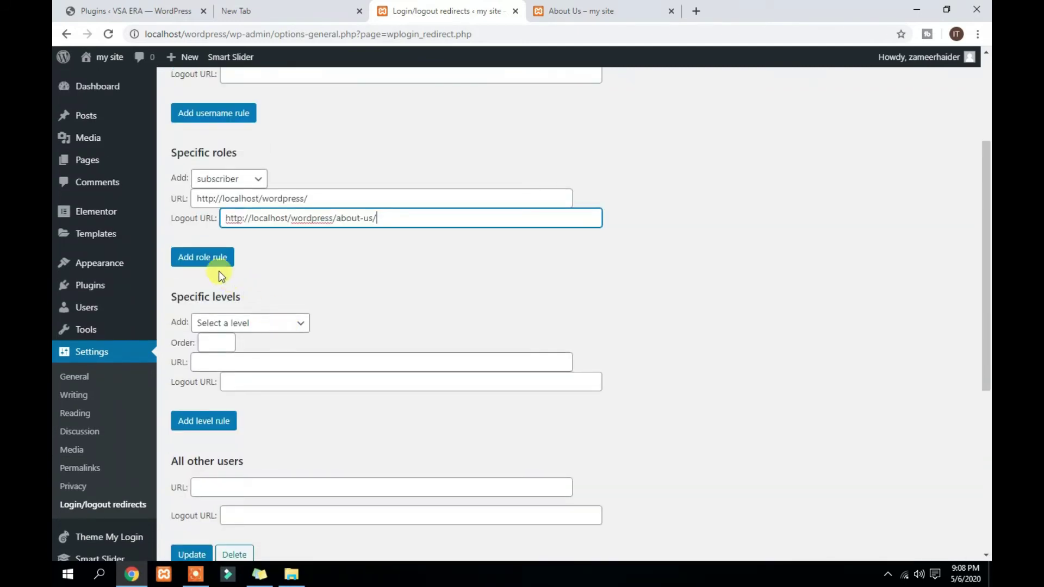
left_click(206, 259)
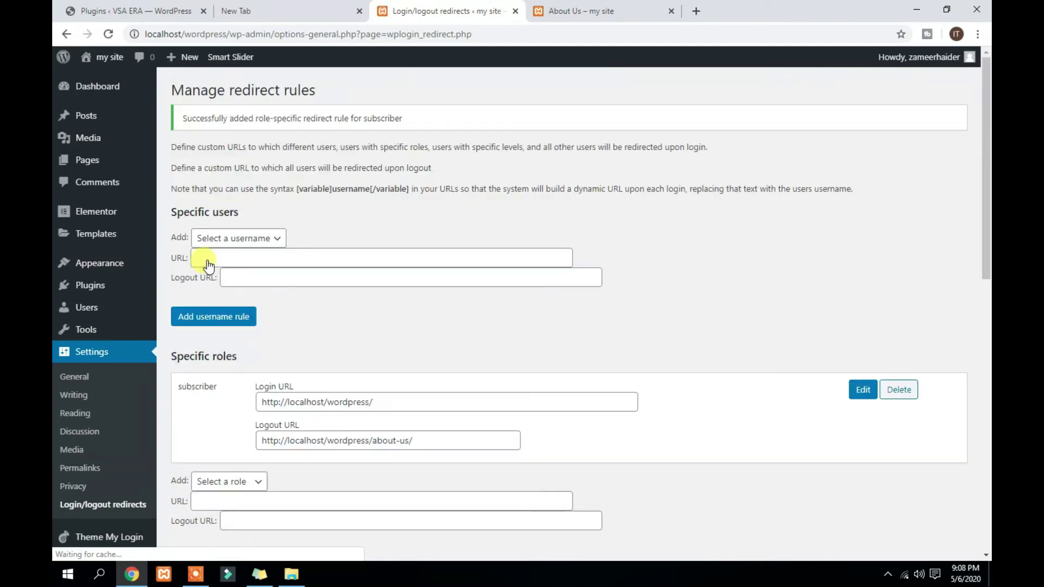
Review the saved subscriber rule and update the customized plugin settings with both redirect_to options at No.
scroll(338, 277, "down", 4)
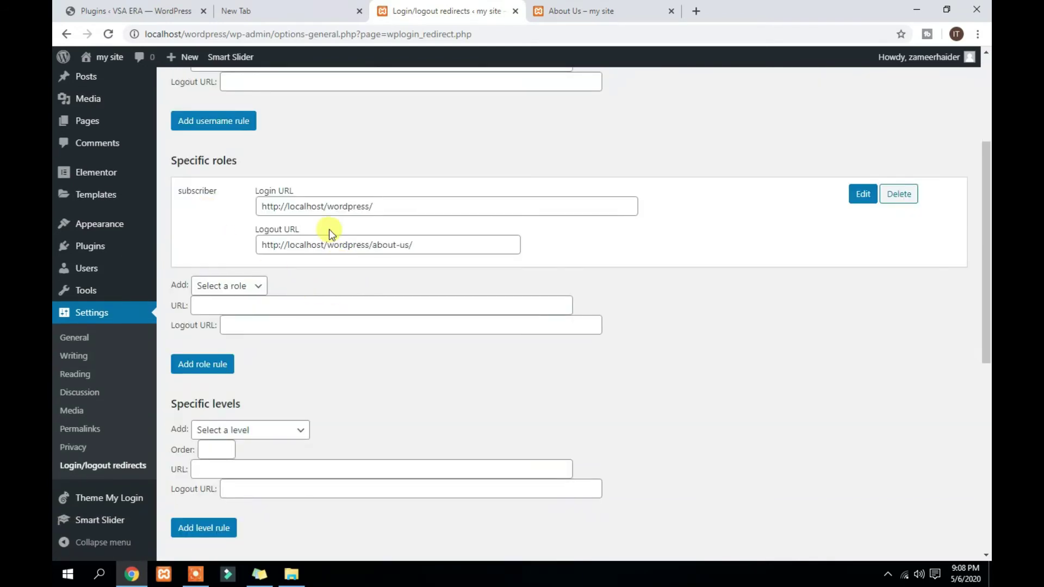
scroll(199, 362, "down", 8)
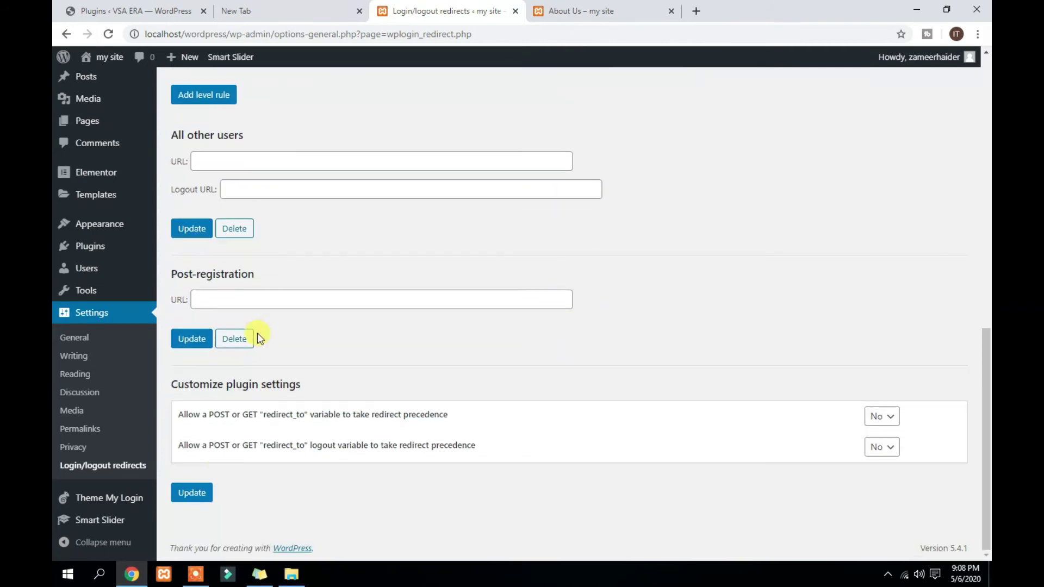
left_click(190, 493)
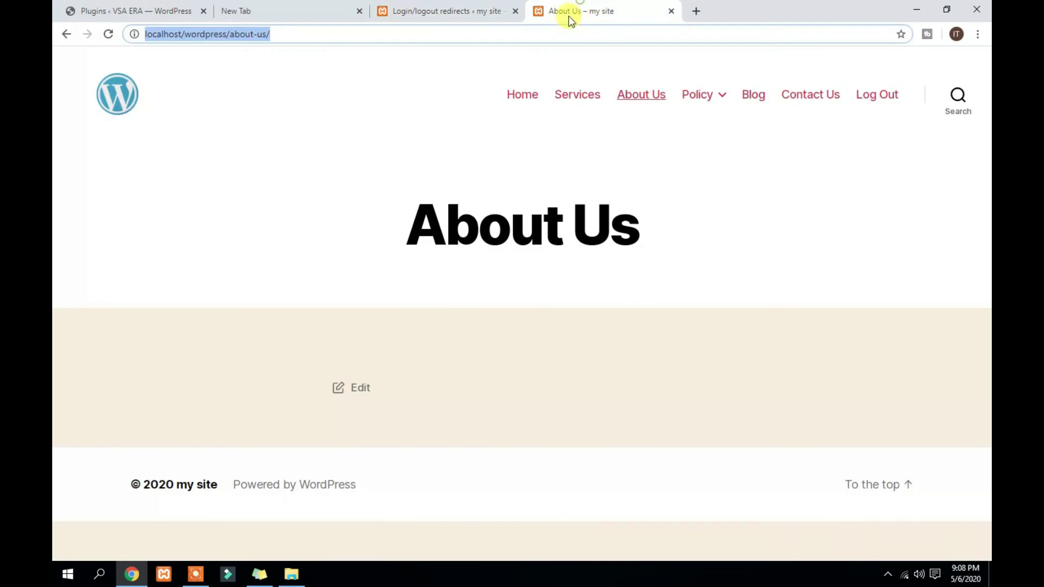
Reload the About Us page, log out, and log back in with the prefilled administrator account and Remember Me enabled.
left_click(109, 34)
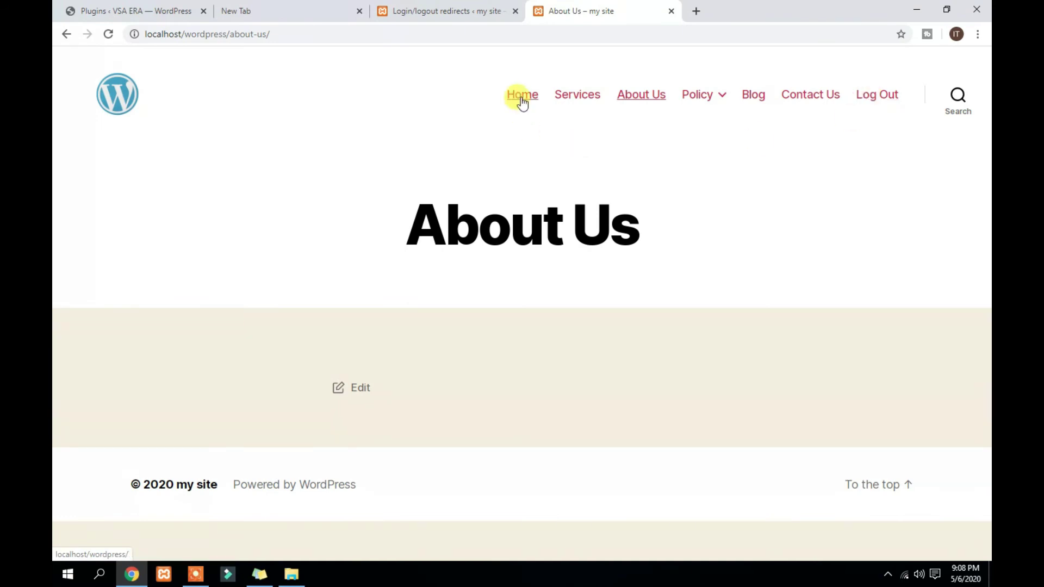
left_click(882, 101)
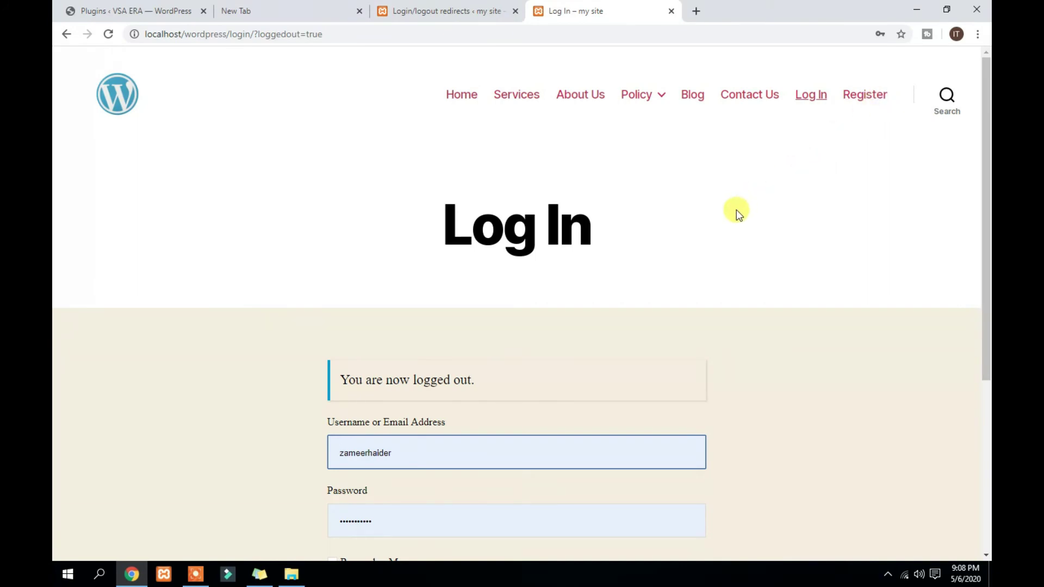
scroll(472, 341, "down", 3)
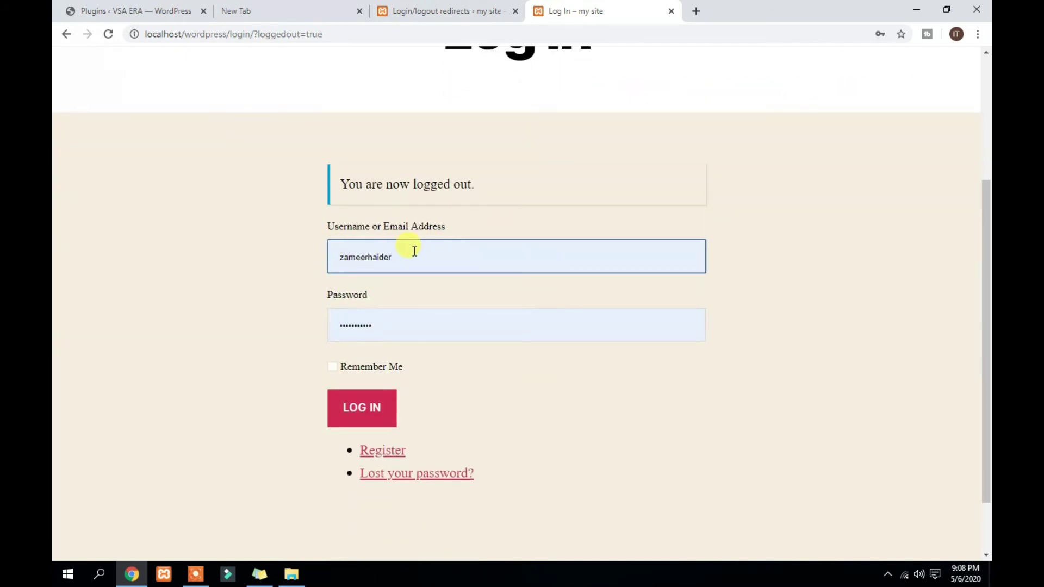
scroll(538, 343, "up", 3)
scroll(361, 326, "down", 4)
left_click(332, 294)
left_click(361, 336)
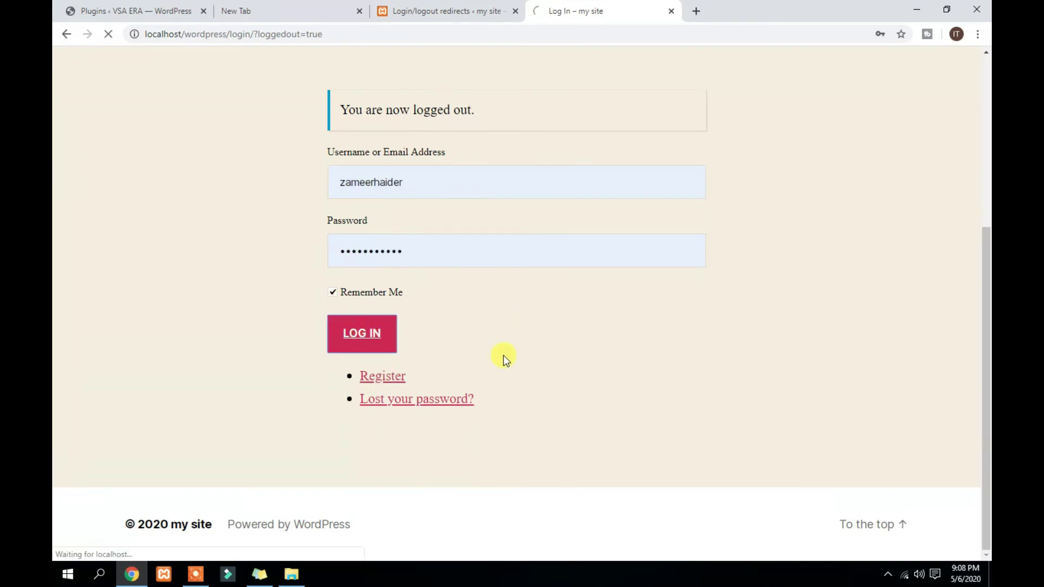
scroll(505, 359, "up", 2)
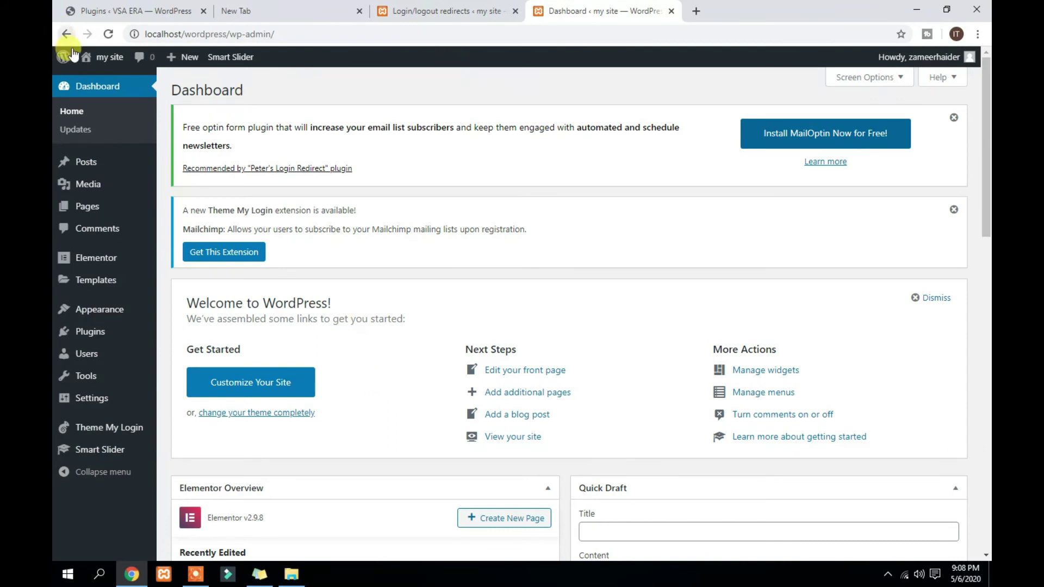
Log out from the site's home page and log in with the saved subscriber account.
left_click(90, 59)
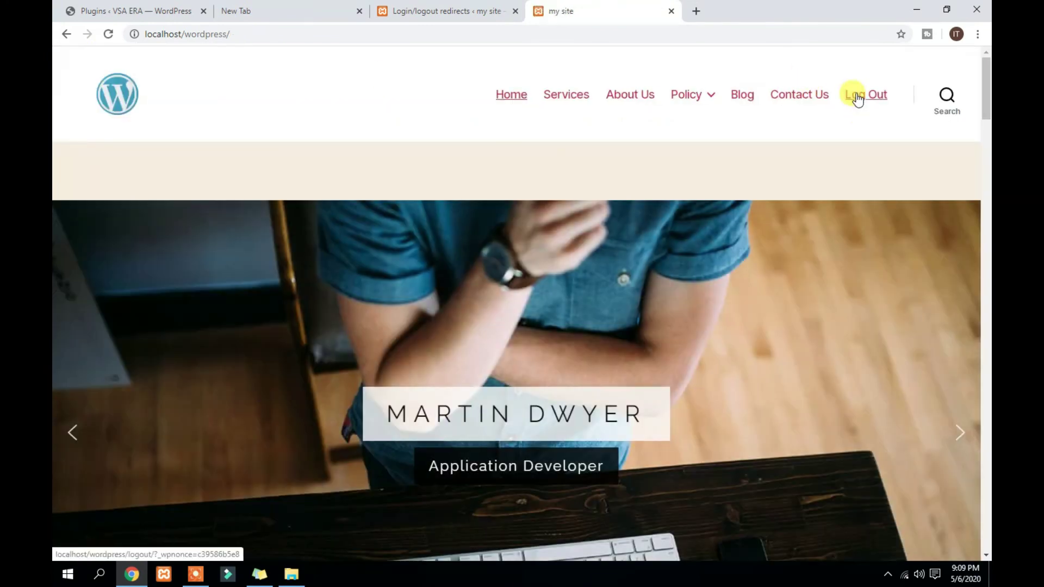
left_click(857, 99)
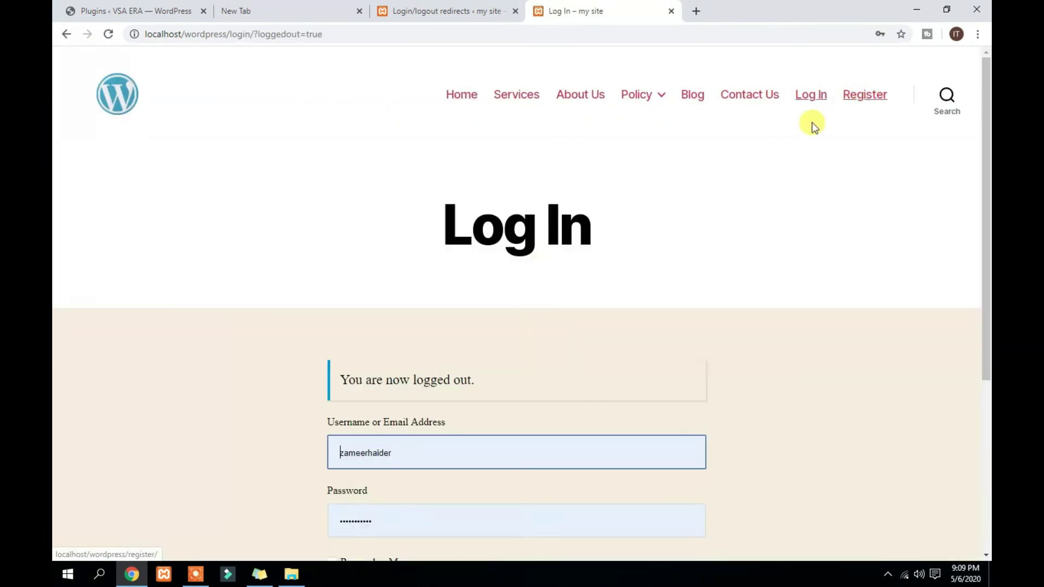
double_click(392, 451)
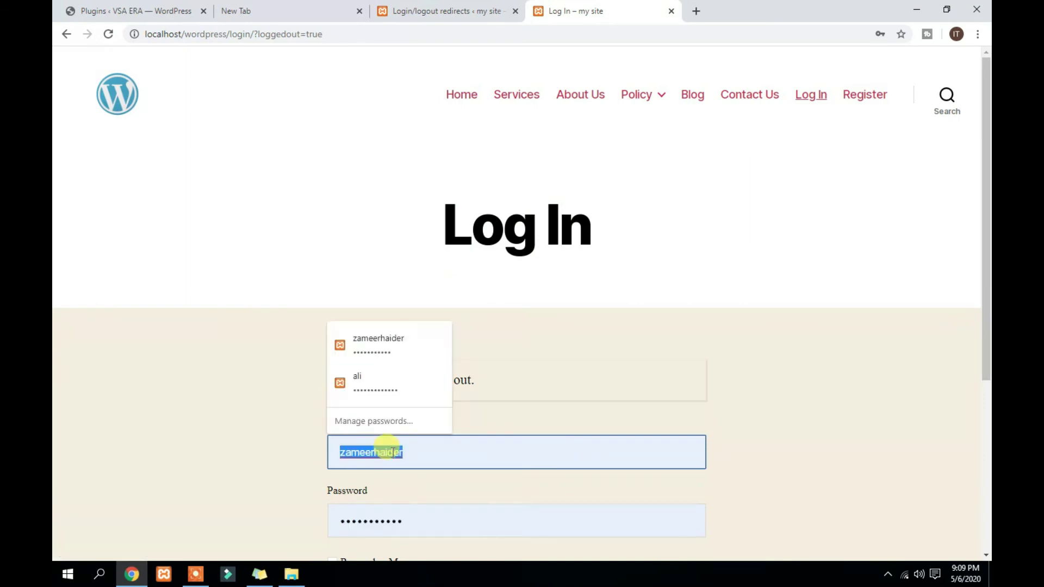
left_click(367, 381)
scroll(459, 365, "down", 5)
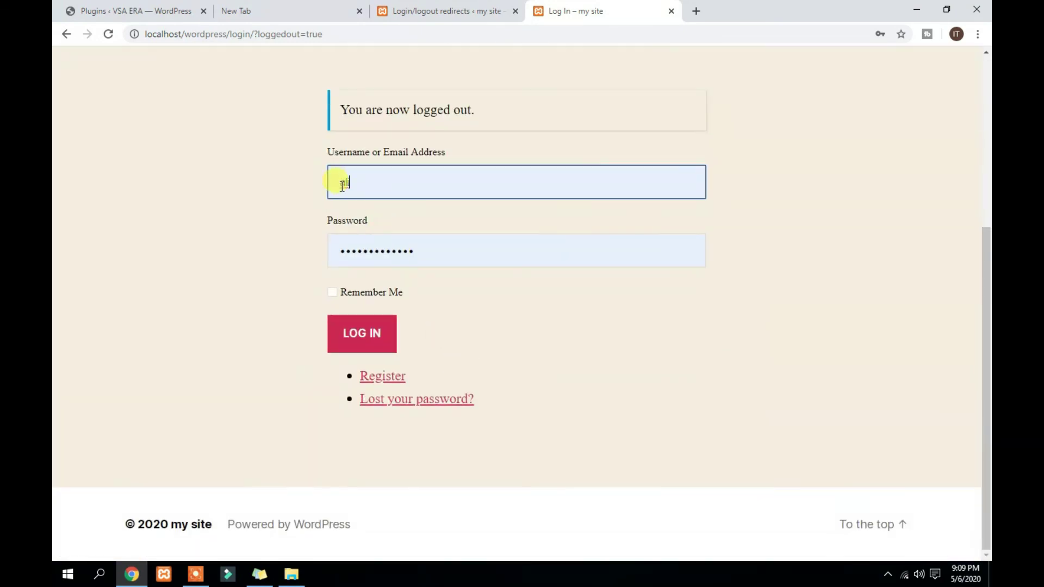
left_click(353, 334)
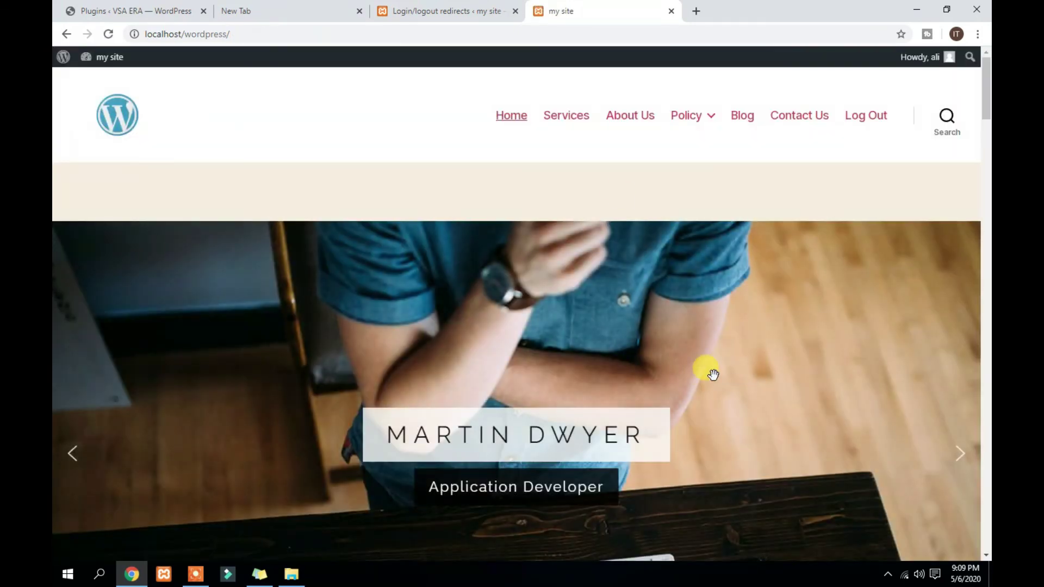
Look through the home page as the subscriber and log out to test the logout redirect.
scroll(528, 250, "down", 15)
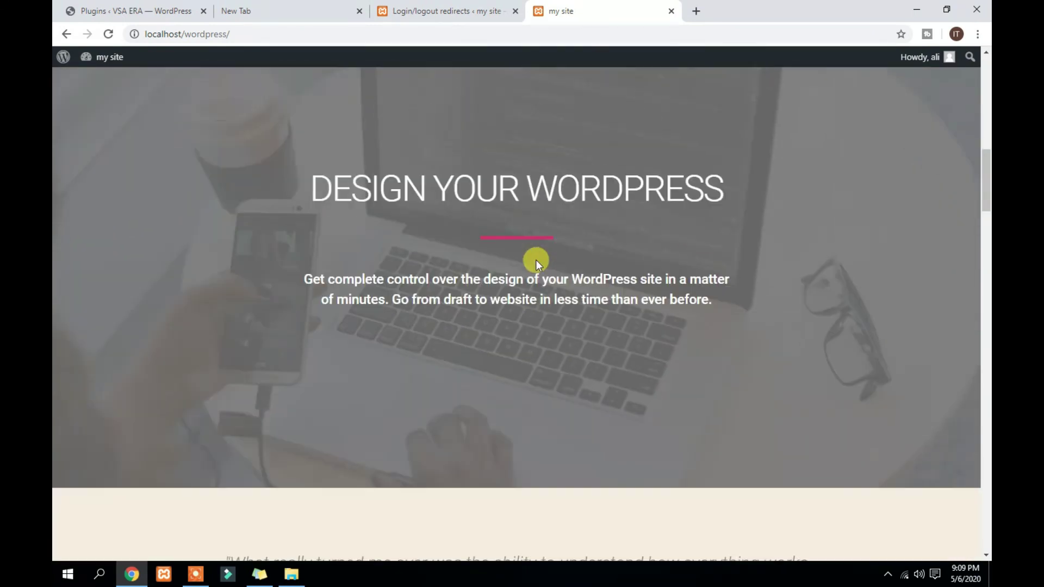
scroll(531, 260, "down", 18)
scroll(530, 260, "up", 9)
scroll(532, 260, "up", 20)
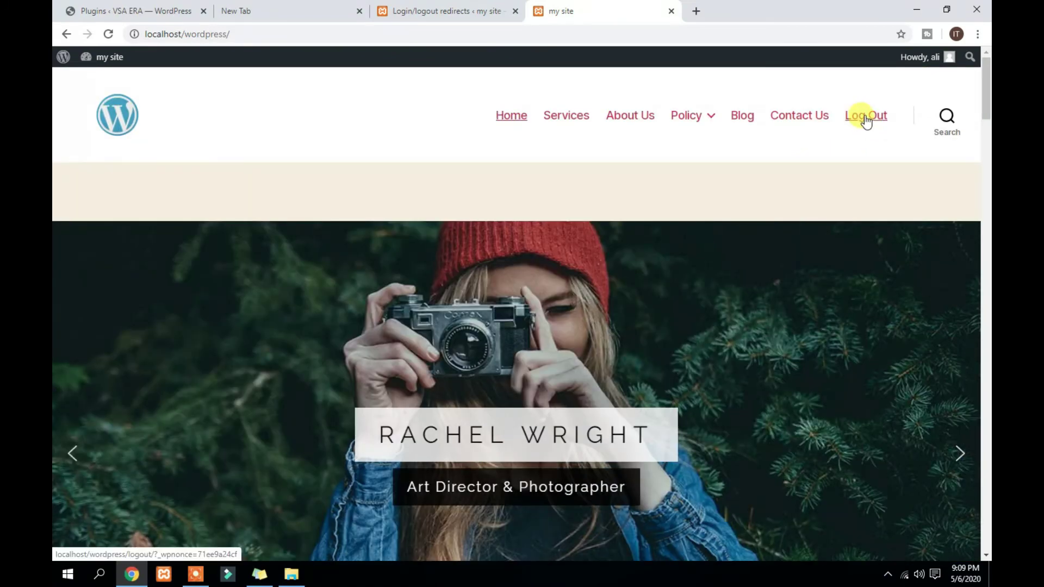
left_click(866, 115)
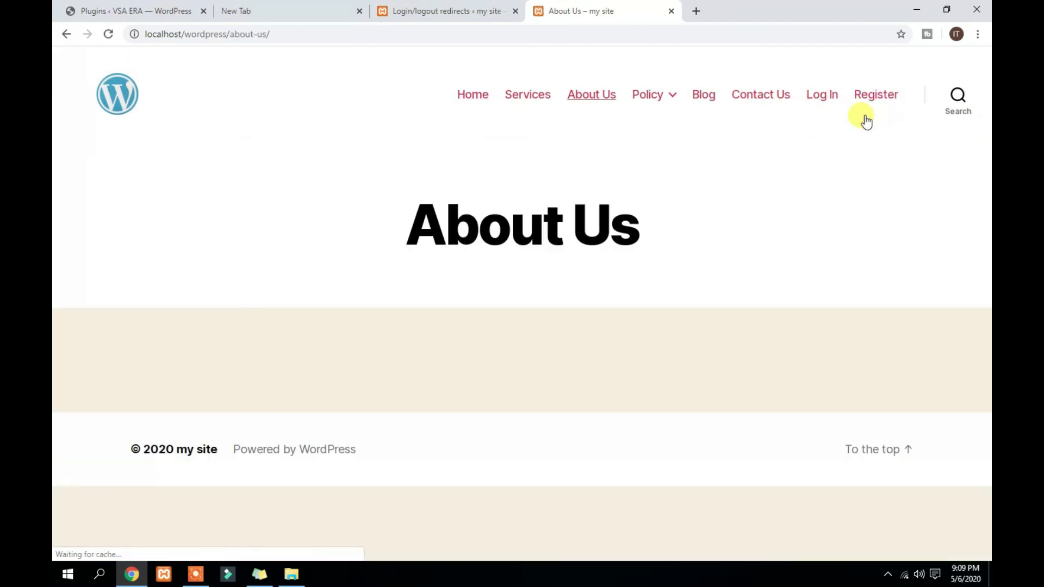